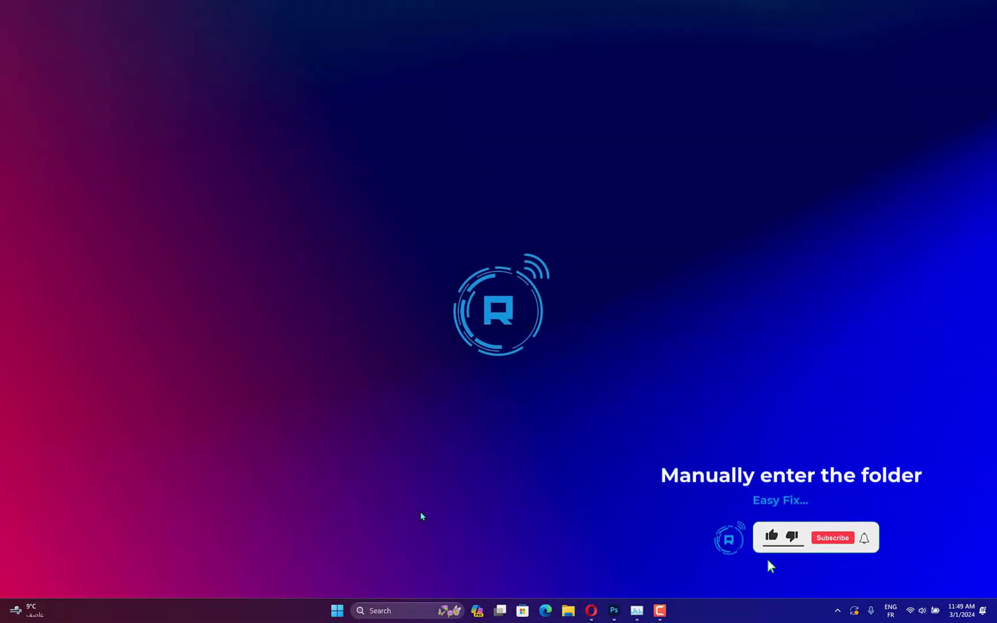
- Launch Notepad from taskbar search and show its File menu on a blank tab
{"action": "left_click", "coordinate": [404, 610]}
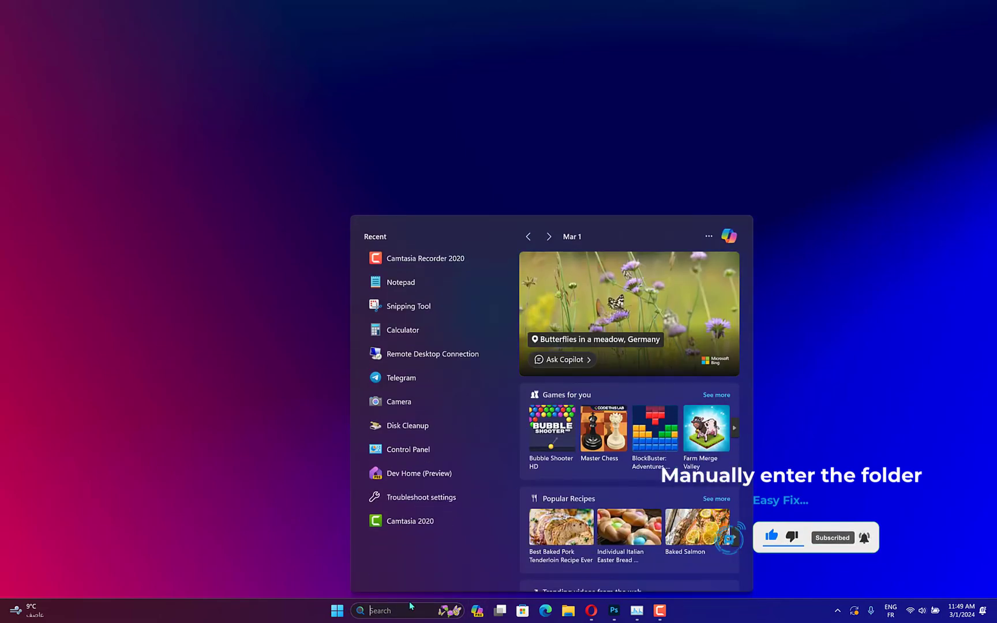
{"action": "type", "text": "not"}
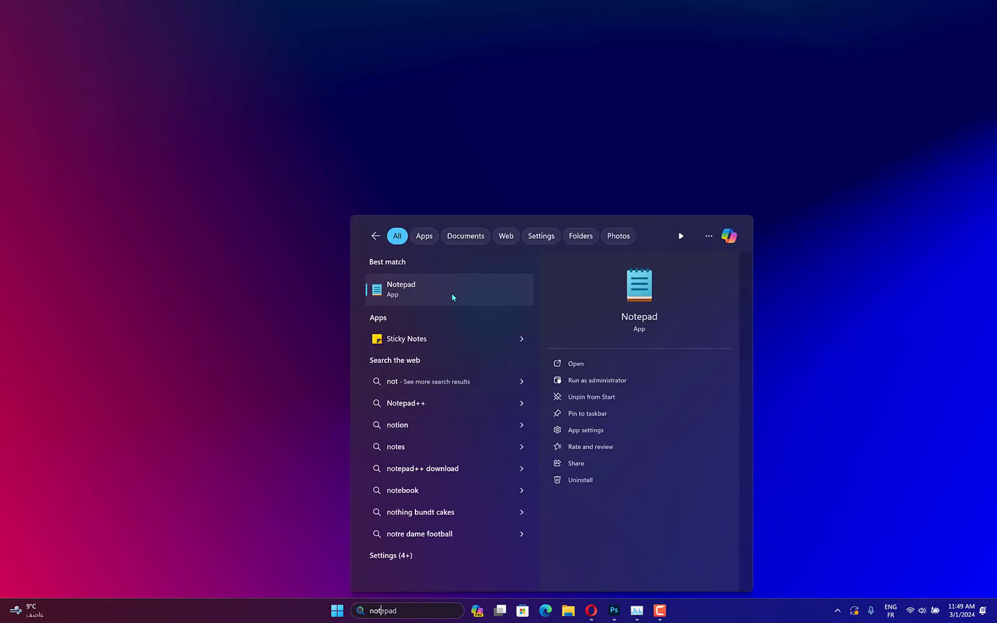
{"action": "left_click", "coordinate": [453, 298]}
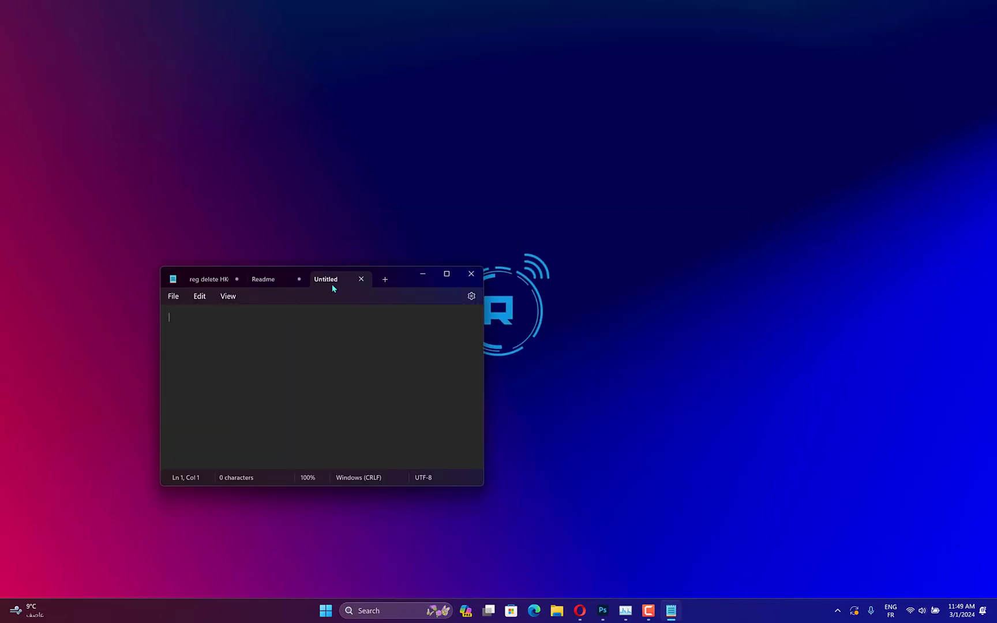
{"action": "left_click", "coordinate": [167, 283]}
{"action": "left_click", "coordinate": [175, 309]}
{"action": "left_click", "coordinate": [173, 296]}
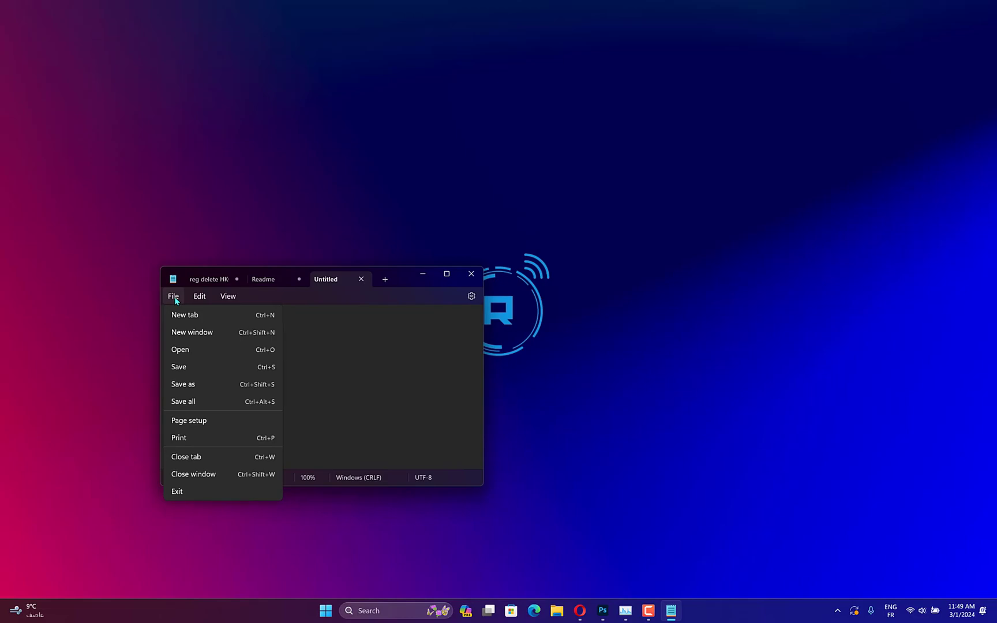
- In Notepad's Open dialog, paste the Windows Defender folder path and show All files
{"action": "left_click", "coordinate": [211, 346]}
{"action": "left_click", "coordinate": [308, 295]}
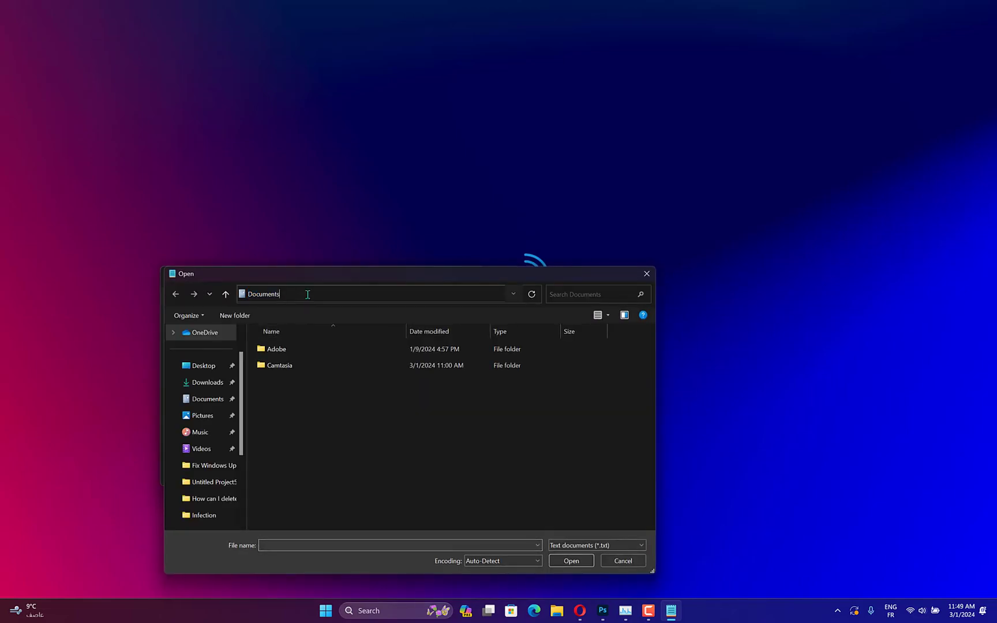
{"action": "type", "text": "C:\\ProgramData\\Microsoft\\Windows Defender\\"}
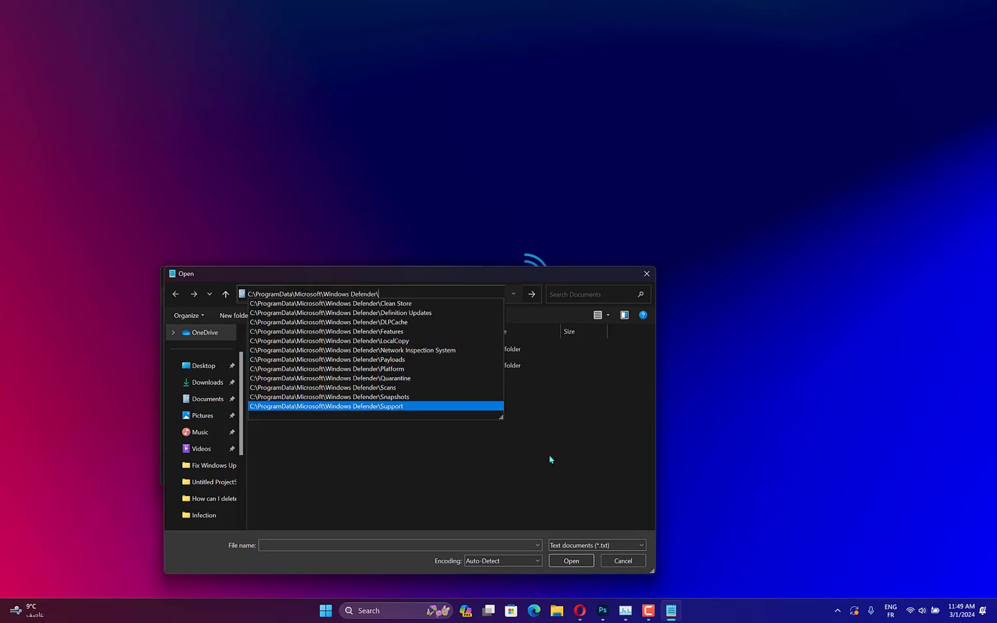
{"action": "left_click", "coordinate": [574, 547]}
{"action": "left_click", "coordinate": [573, 556]}
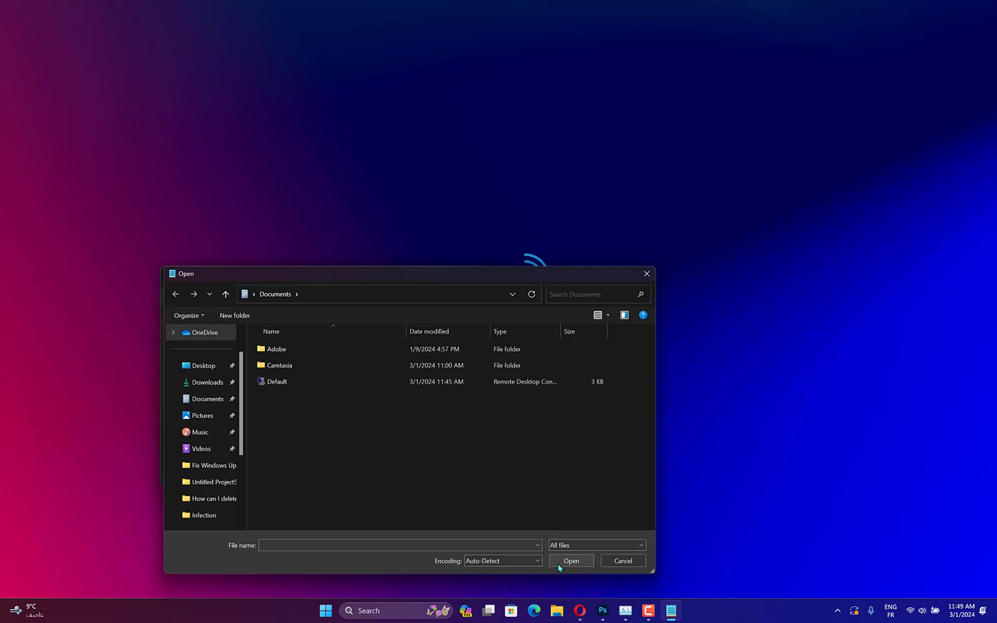
- Go to C:\ProgramData\Microsoft\Windows Defender\ and open the Scans folder, allowing access
{"action": "left_click", "coordinate": [367, 290]}
{"action": "type", "text": "C:\\ProgramData\\Microsoft\\Windows Defender\\"}
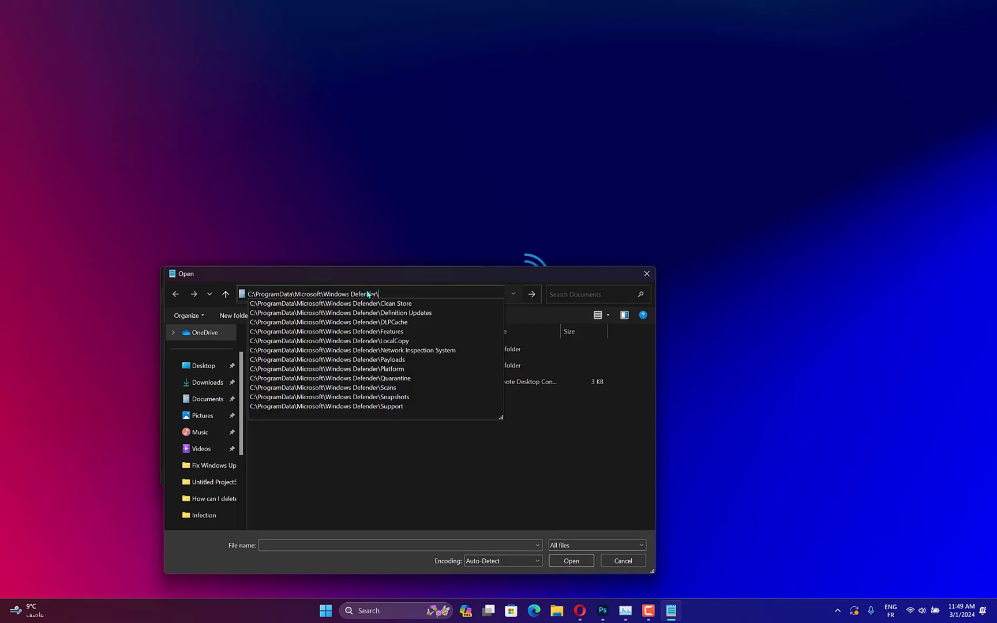
{"action": "key", "text": "Return"}
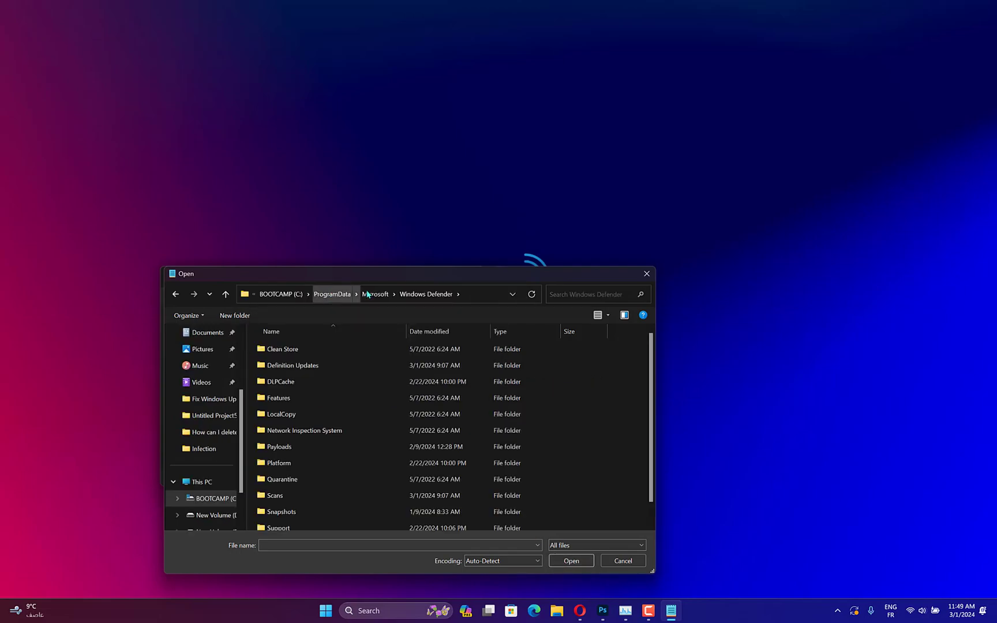
{"action": "double_click", "coordinate": [367, 499]}
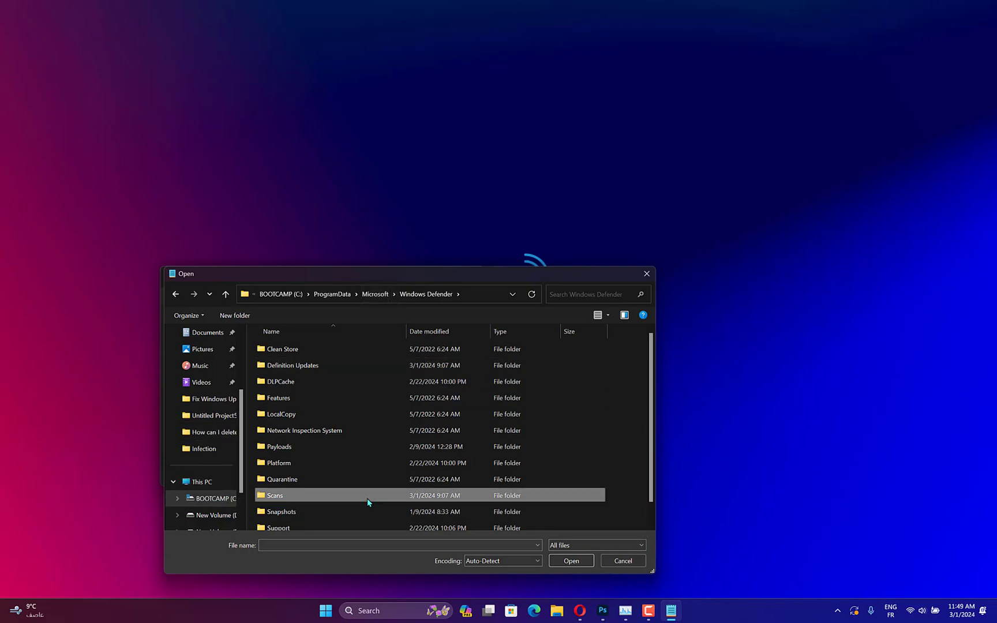
{"action": "left_click", "coordinate": [519, 319]}
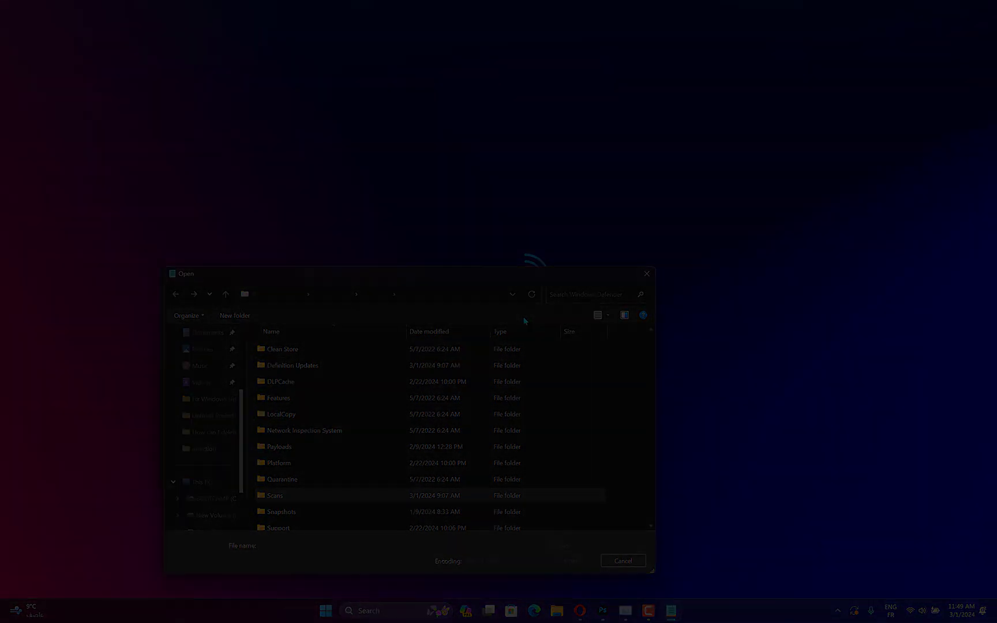
- Open Settings with Win+I and move through the Accounts and System pages
{"action": "key", "text": "super+i"}
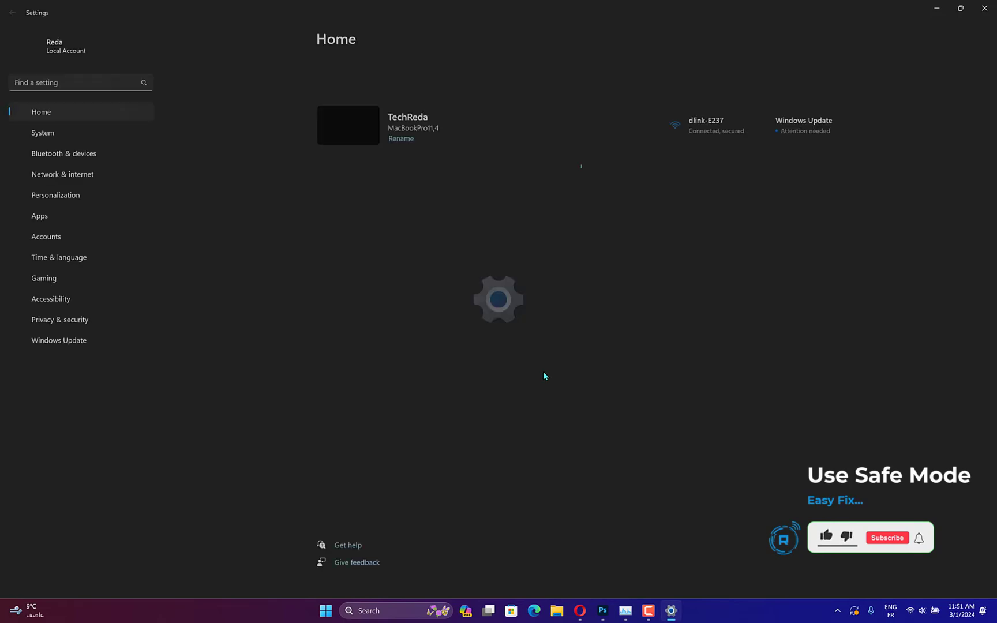
{"action": "left_click", "coordinate": [39, 238]}
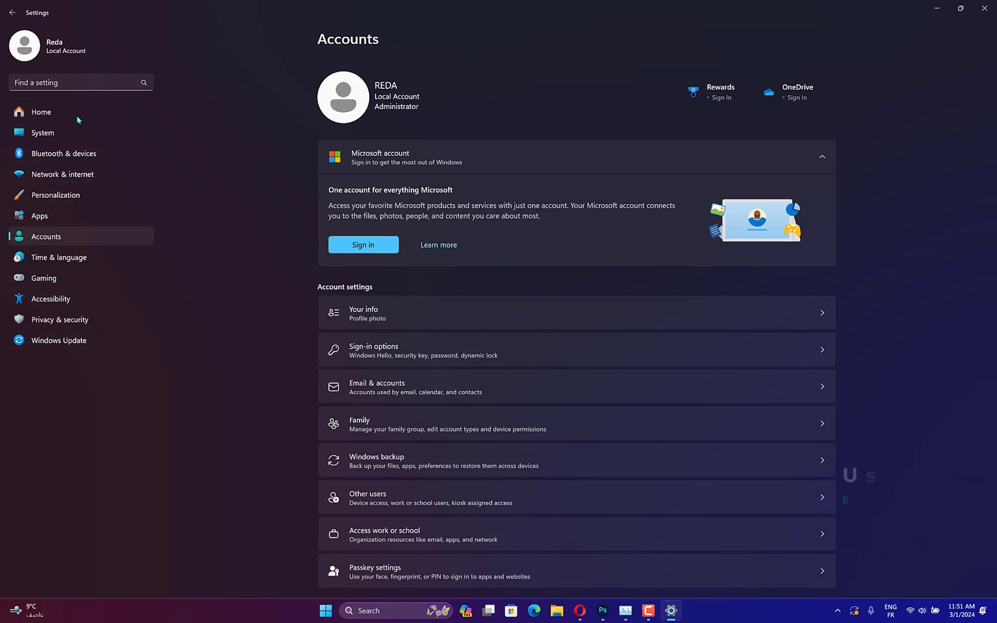
{"action": "left_click", "coordinate": [83, 131]}
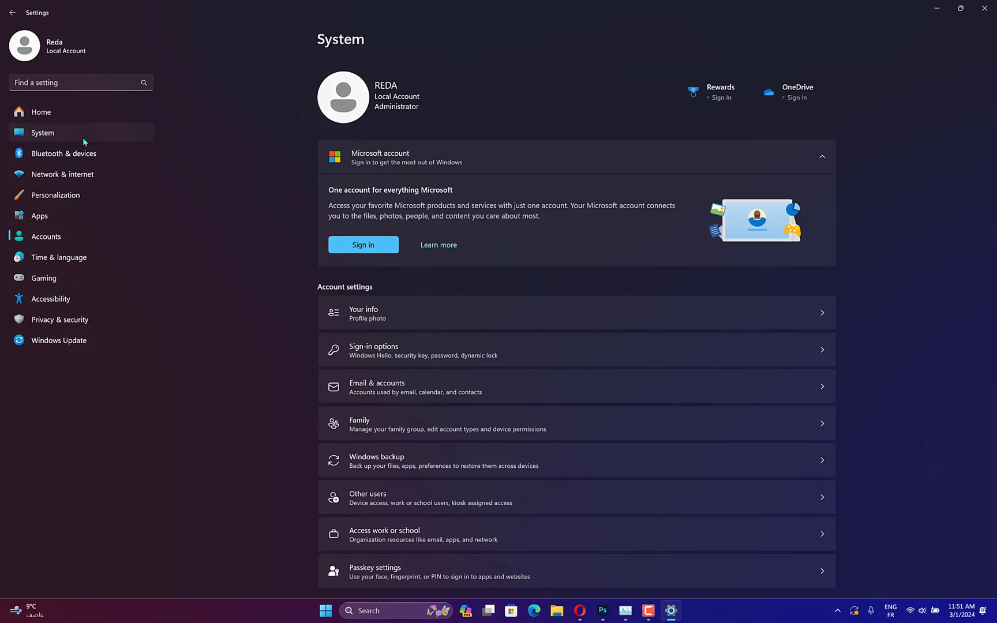
- Go from Windows Update through Advanced options to the Recovery page
{"action": "left_click", "coordinate": [81, 340]}
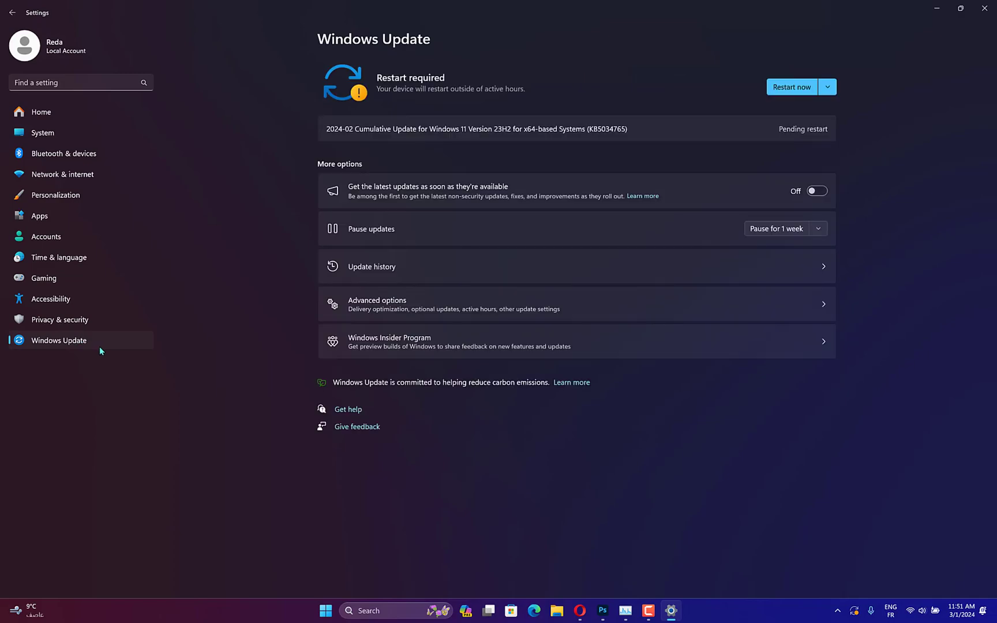
{"action": "left_click", "coordinate": [426, 307]}
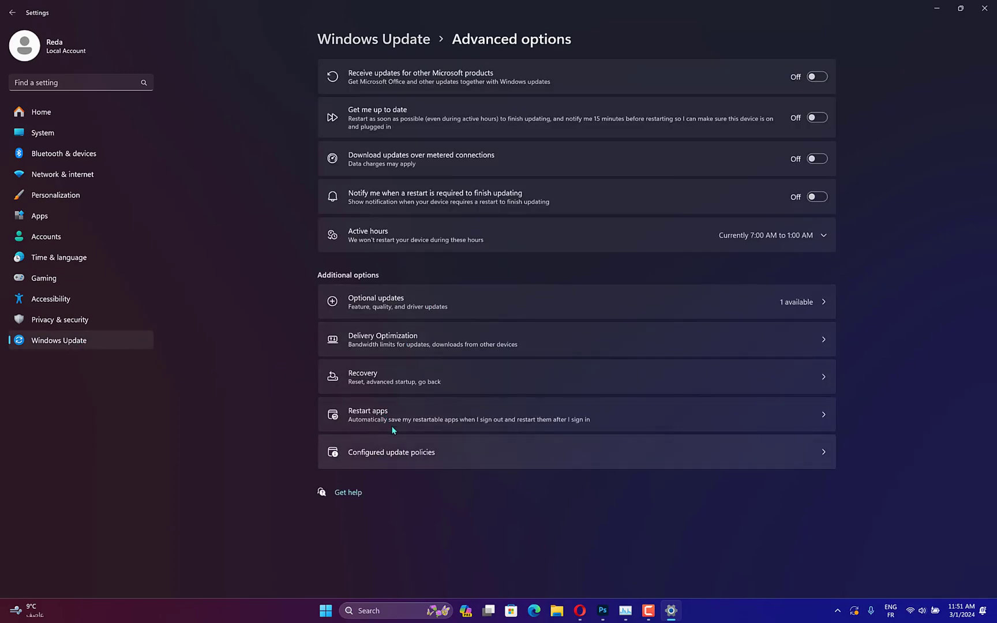
{"action": "left_click", "coordinate": [428, 379]}
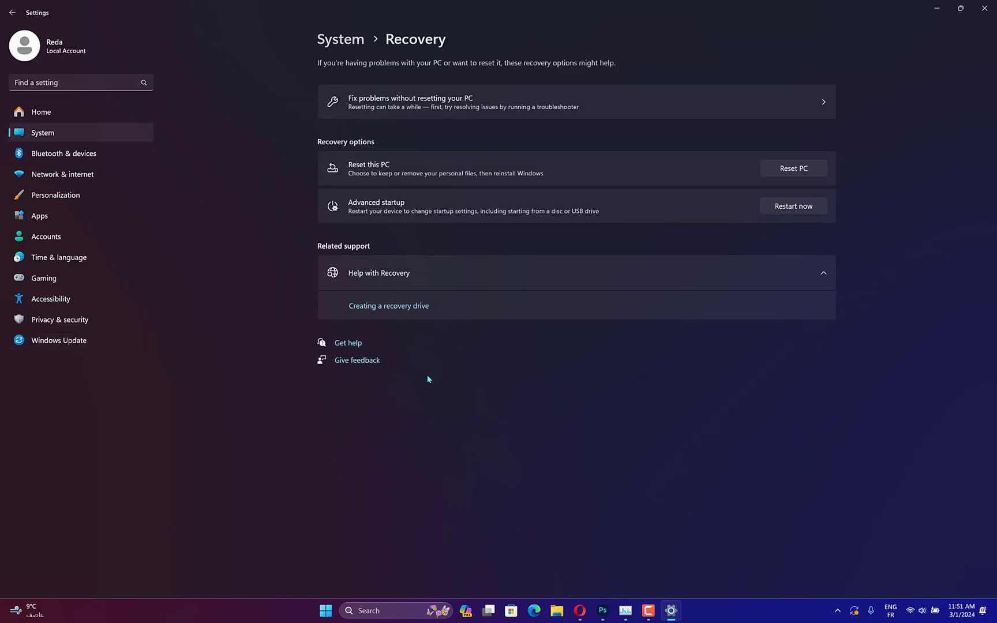